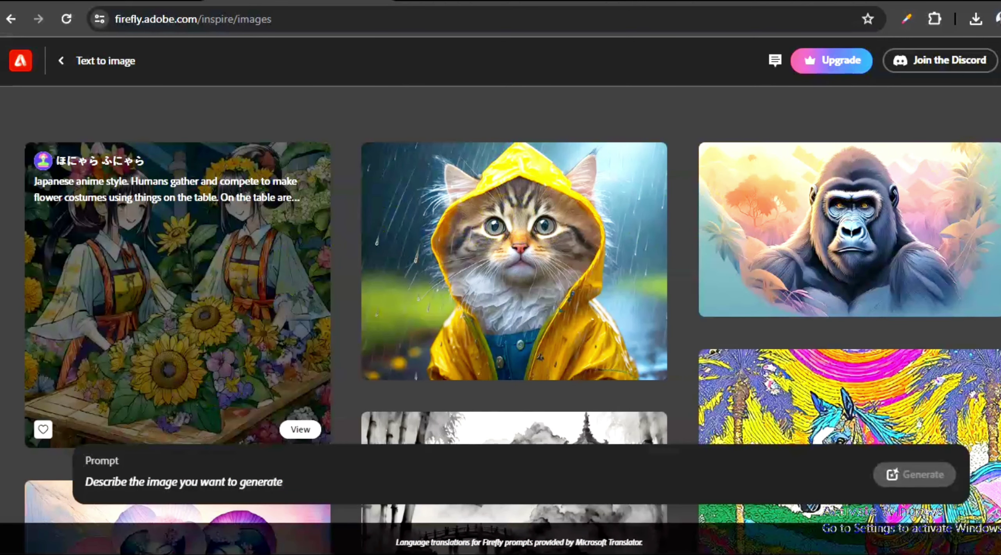
# Step: Generate images from the prompt "A rural settlement in Nigeria"
pyautogui.scroll(-6, 962, 190)
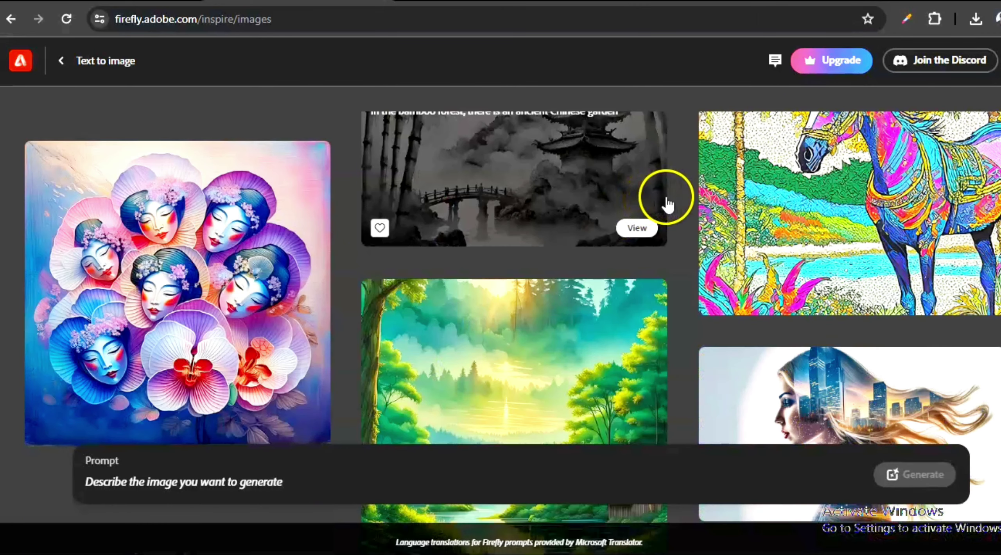
pyautogui.scroll(6, 512, 274)
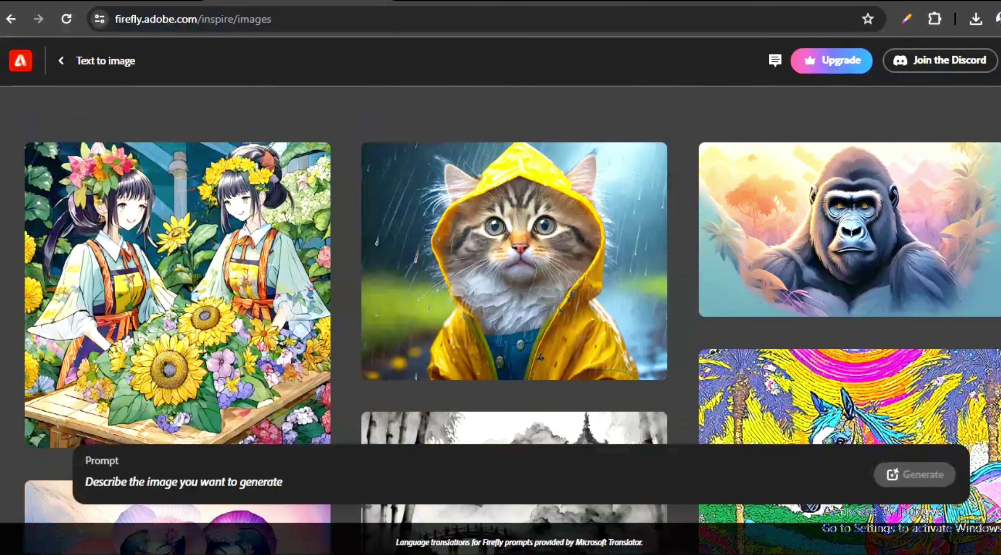
pyautogui.scroll(-6, 512, 274)
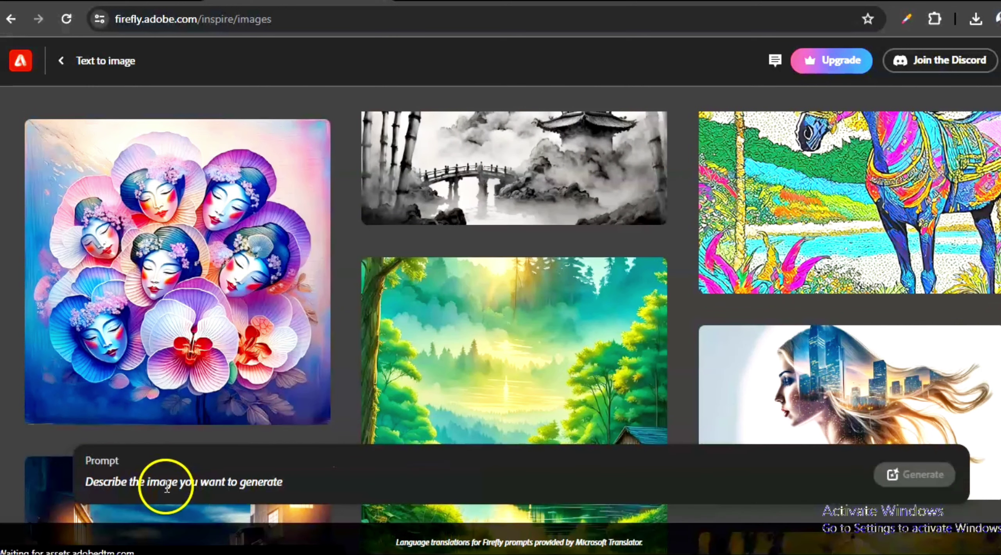
pyautogui.click(303, 478)
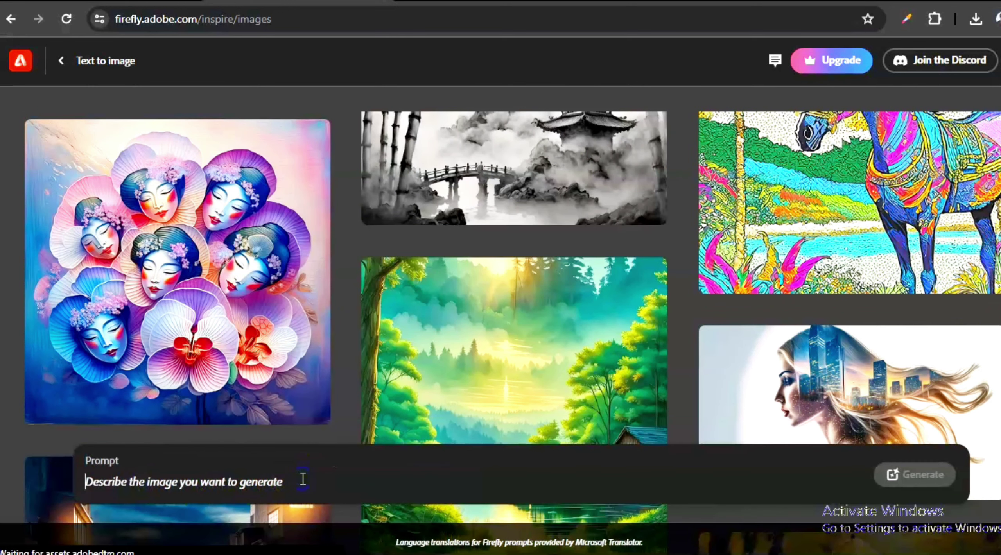
pyautogui.write('A rur')
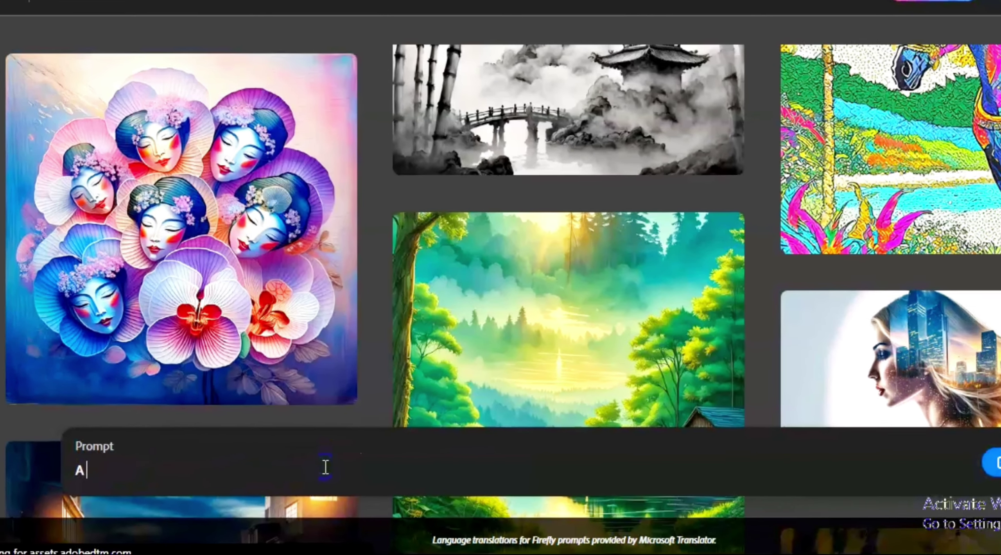
pyautogui.write('al settlement in Ni')
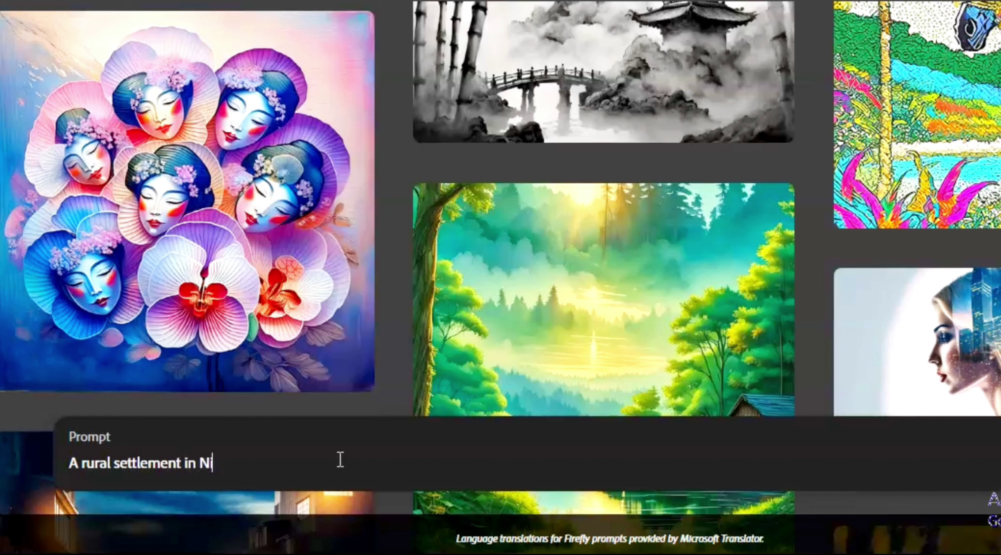
pyautogui.write('geri')
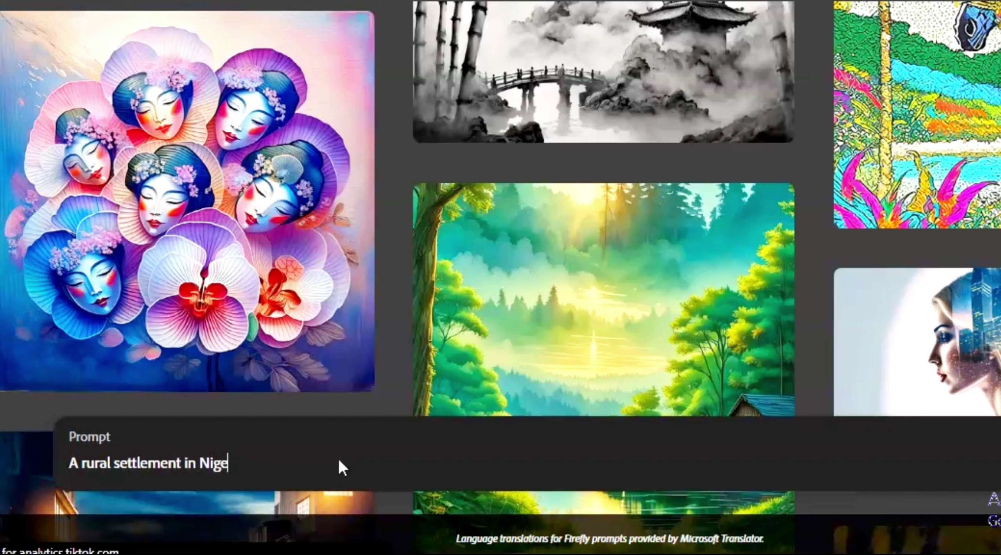
pyautogui.write('a')
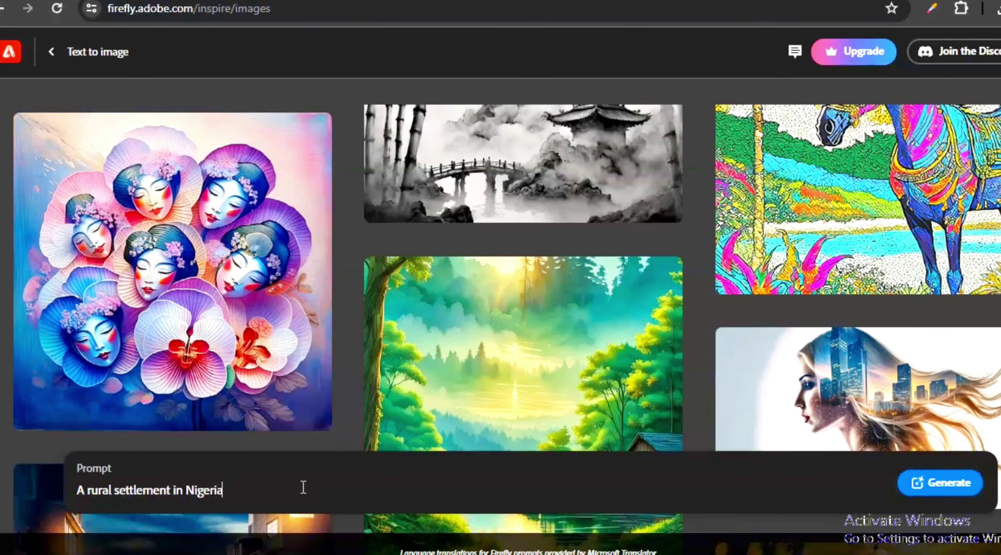
pyautogui.click(938, 484)
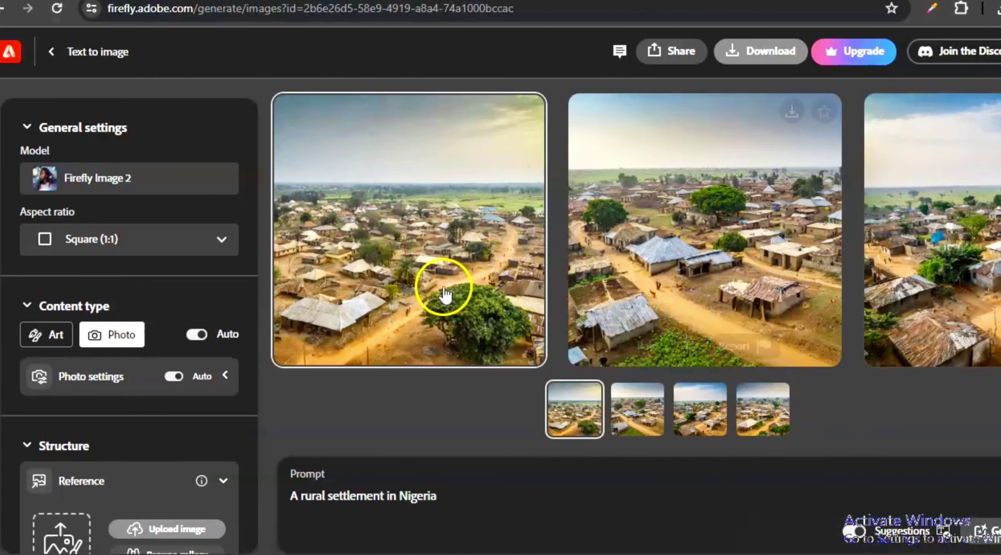
# Step: Enlarge the first generated image, advance to the second one and download it, accepting the Content Credentials notice
pyautogui.click(436, 267)
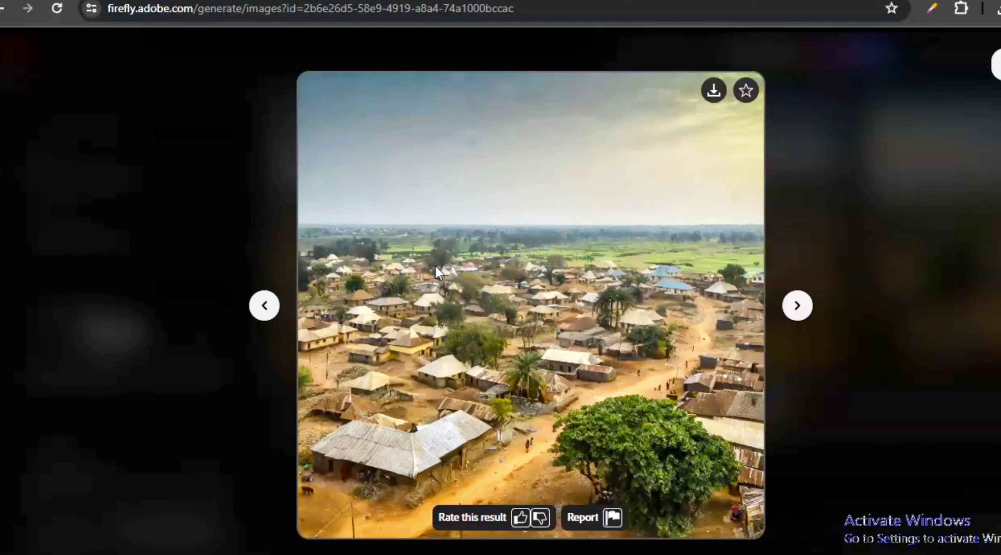
pyautogui.click(798, 305)
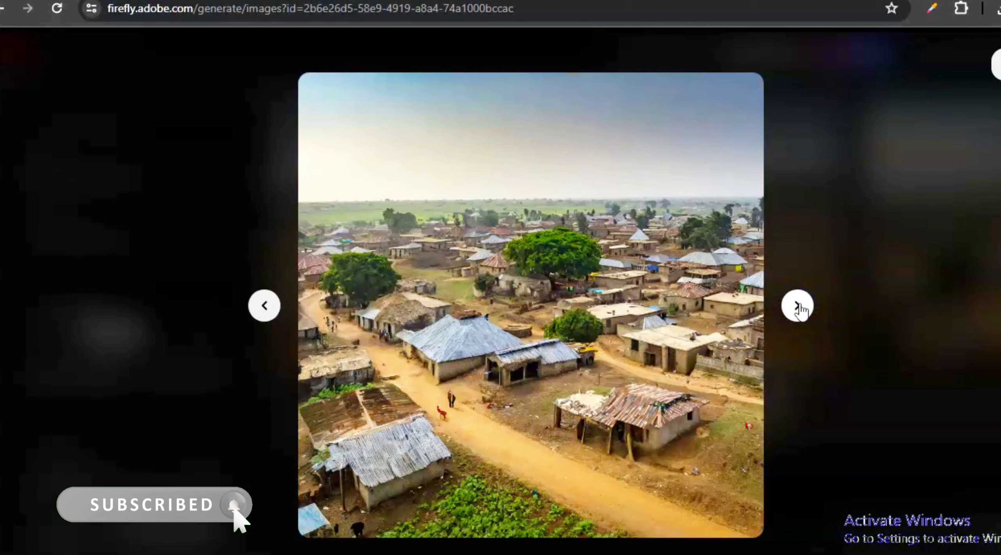
pyautogui.moveTo(550, 313)
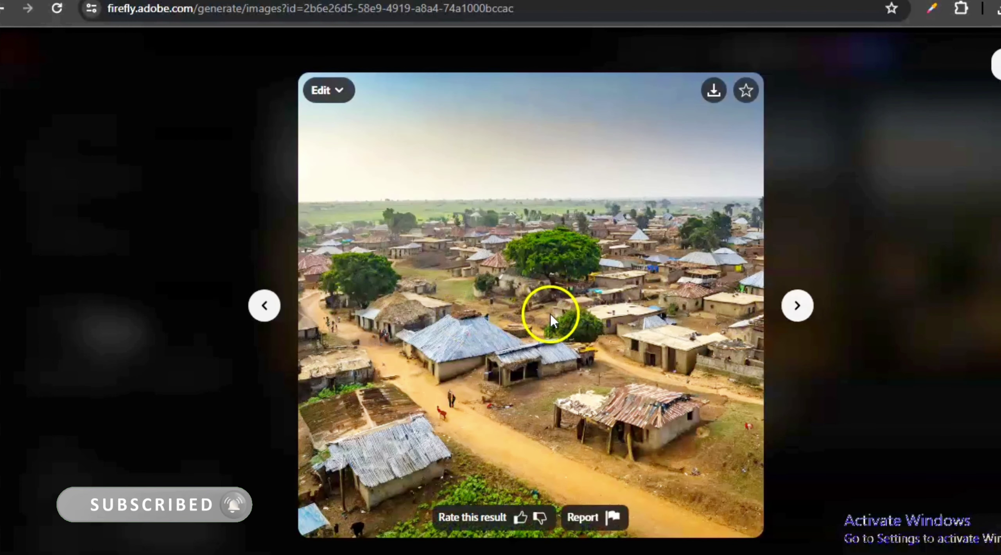
pyautogui.click(713, 92)
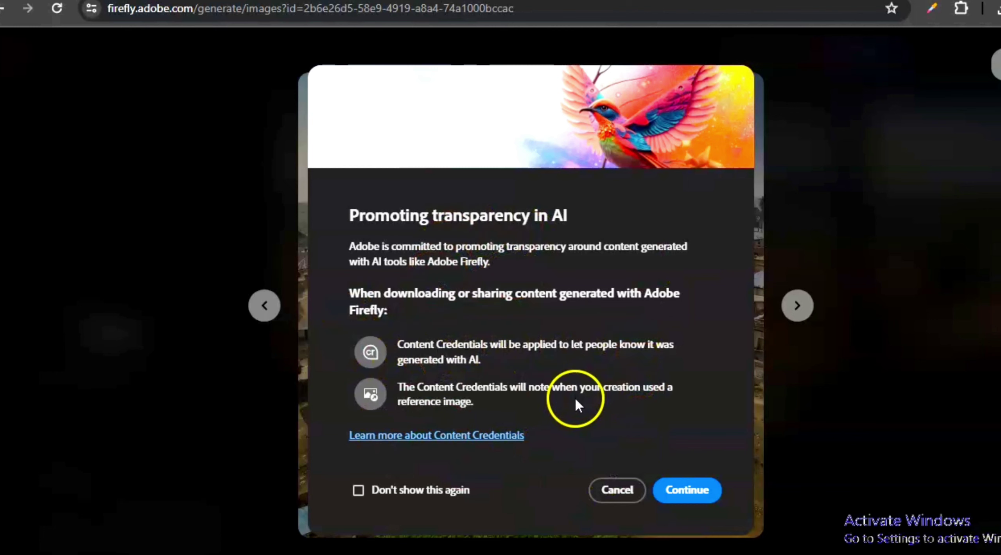
pyautogui.click(679, 493)
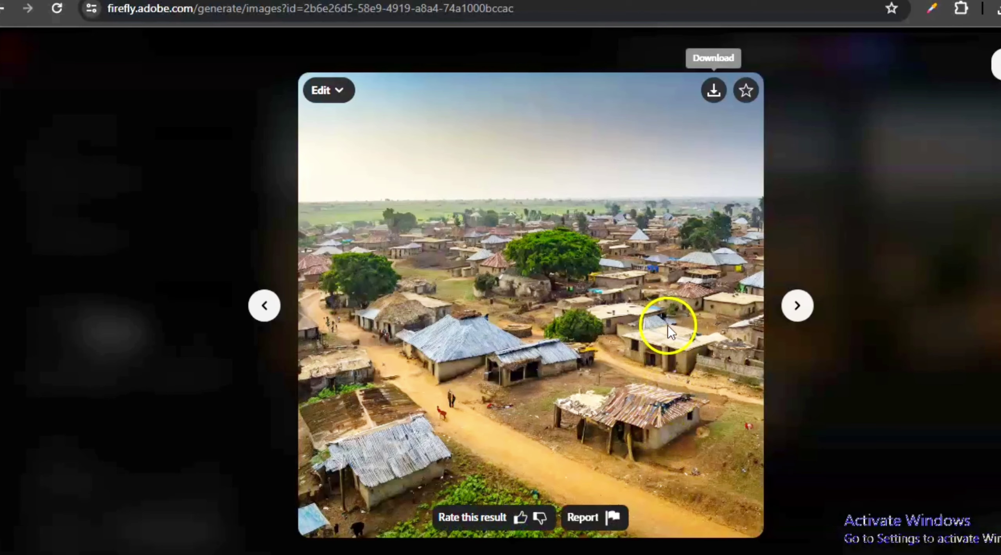
pyautogui.click(797, 305)
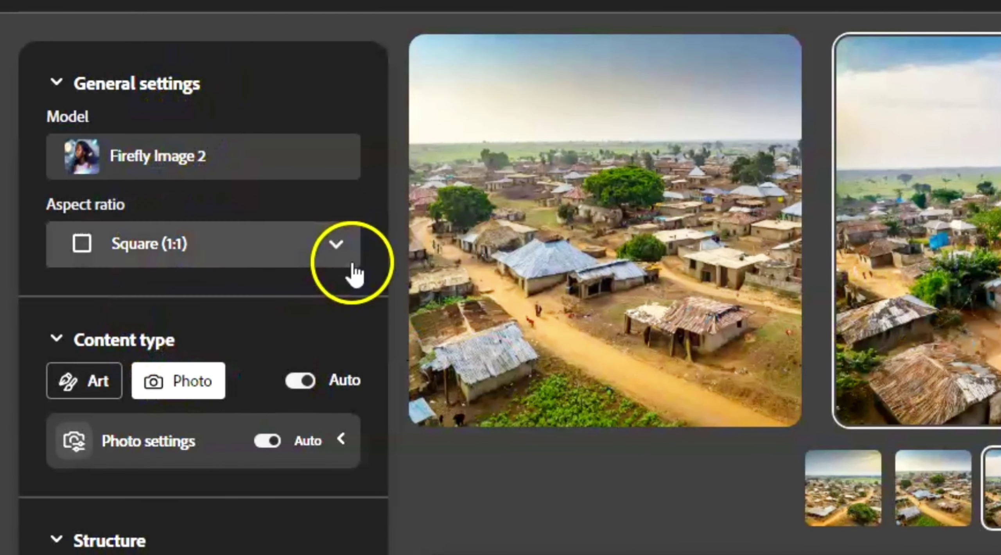
# Step: Set the aspect ratio to Widescreen (16:9) and collapse the Structure settings
pyautogui.click(335, 246)
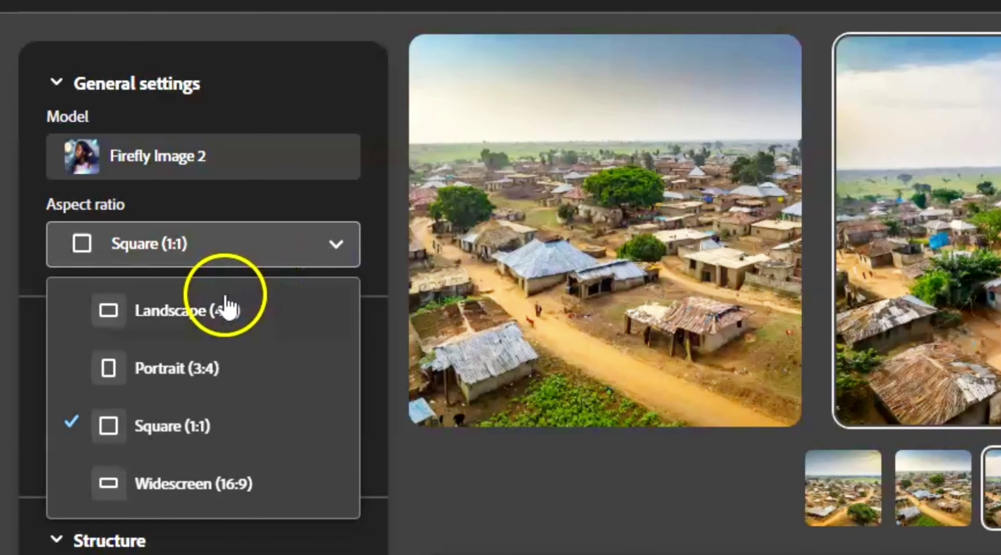
pyautogui.click(211, 485)
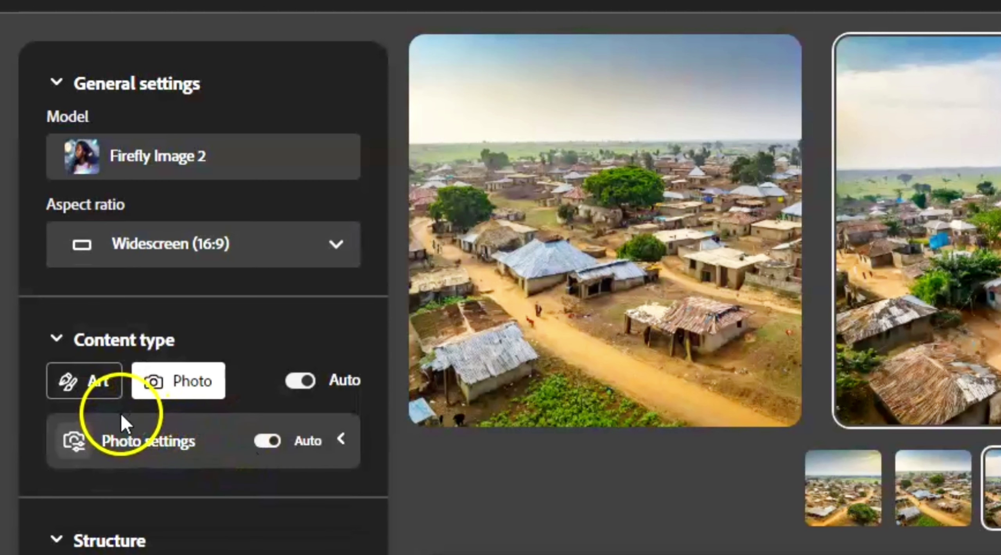
pyautogui.moveTo(262, 455)
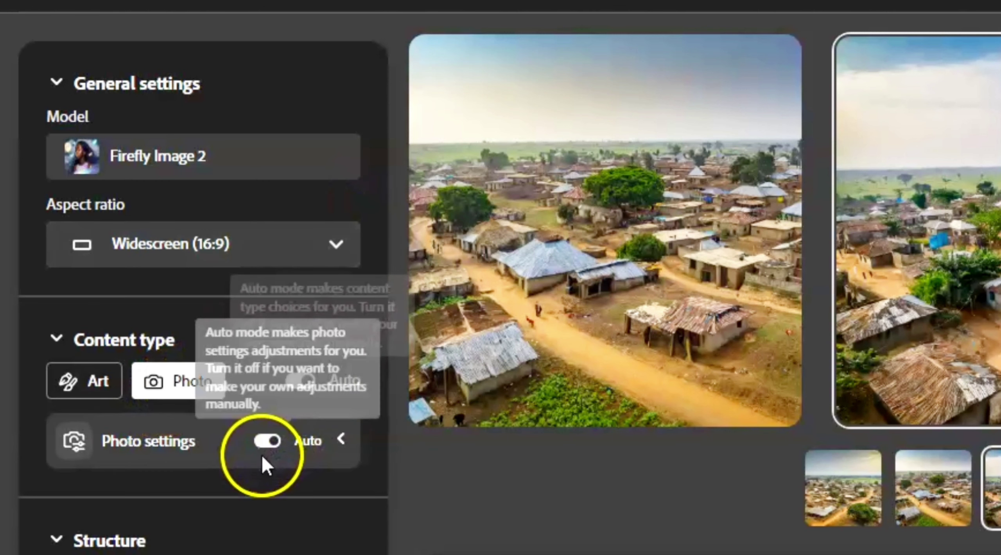
pyautogui.press('Down')
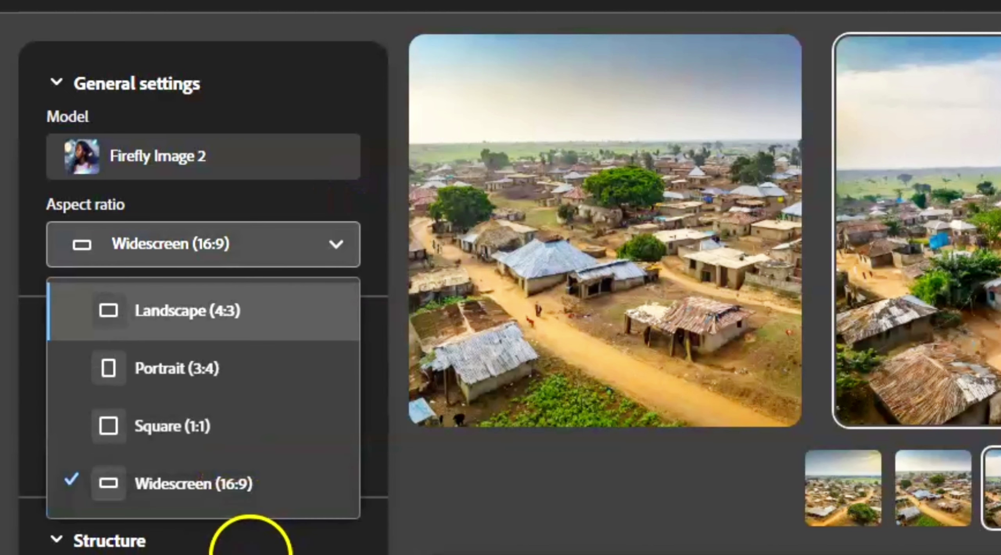
pyautogui.click(246, 543)
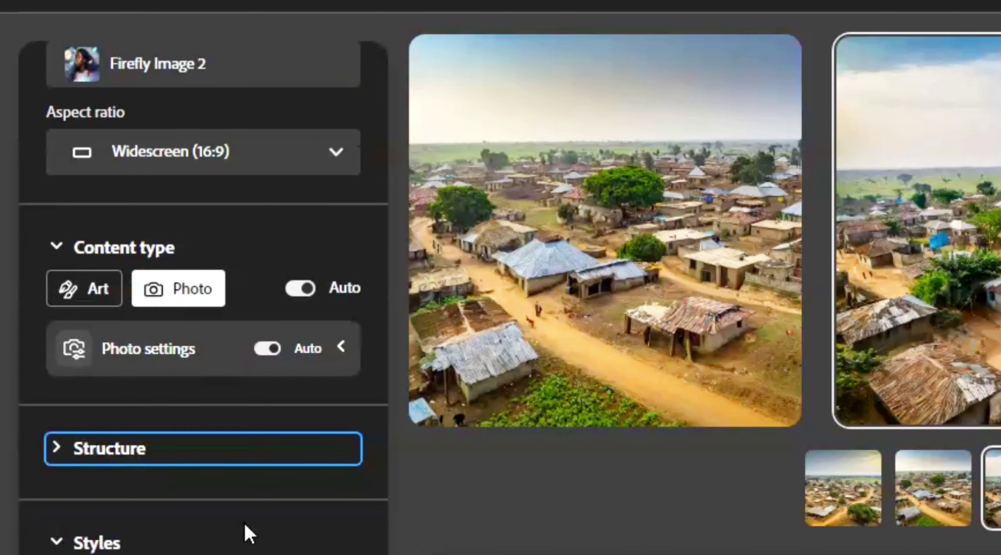
# Step: Upload the wooden cabin photo ending in 4406222 from the PEXELS PIX folder as the style reference, accepting the upload terms
pyautogui.scroll(-6, 237, 486)
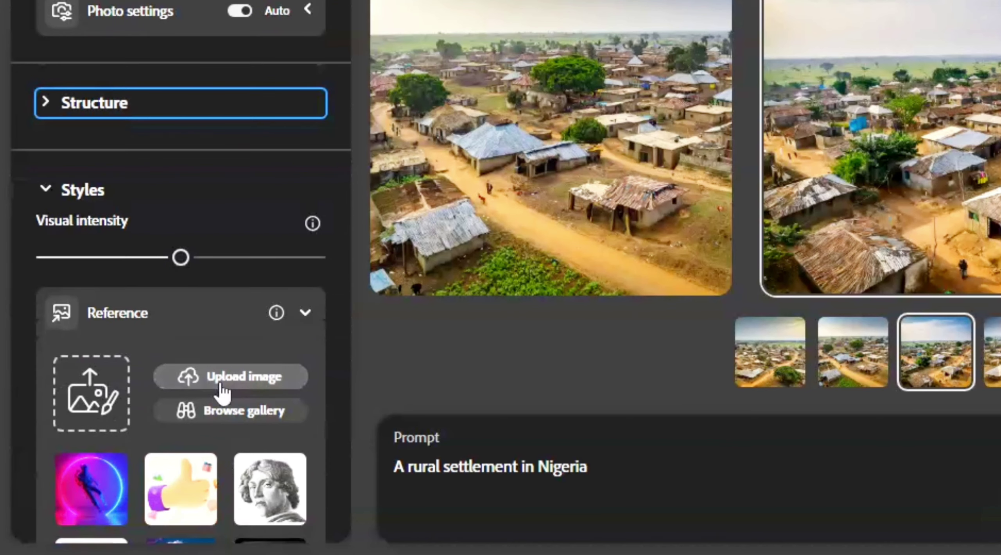
pyautogui.scroll(-2, 212, 372)
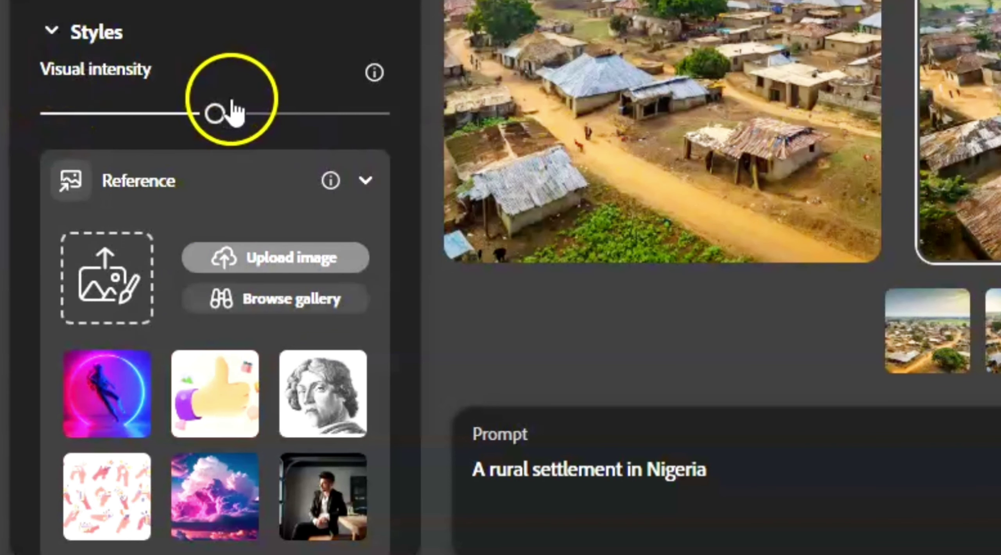
pyautogui.click(272, 256)
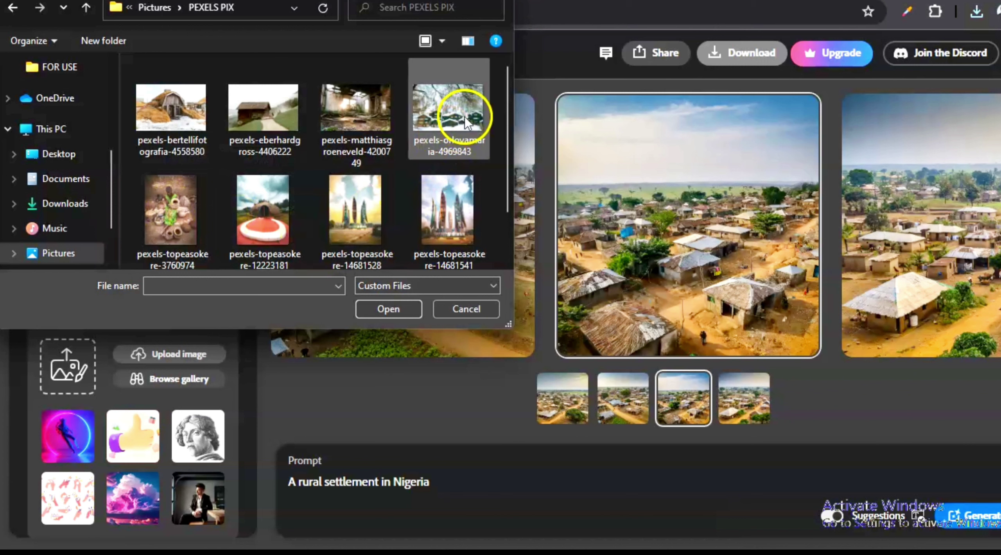
pyautogui.click(270, 112)
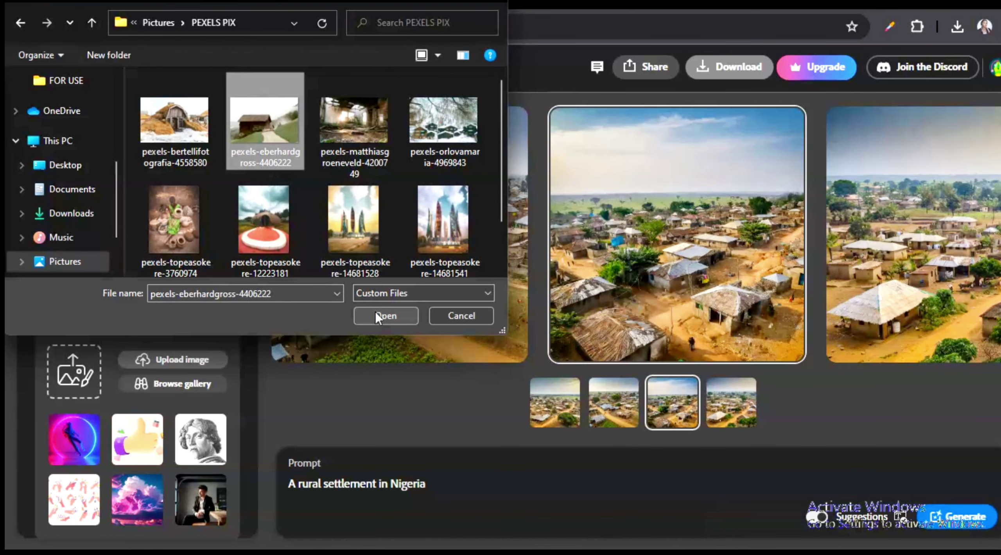
pyautogui.click(379, 315)
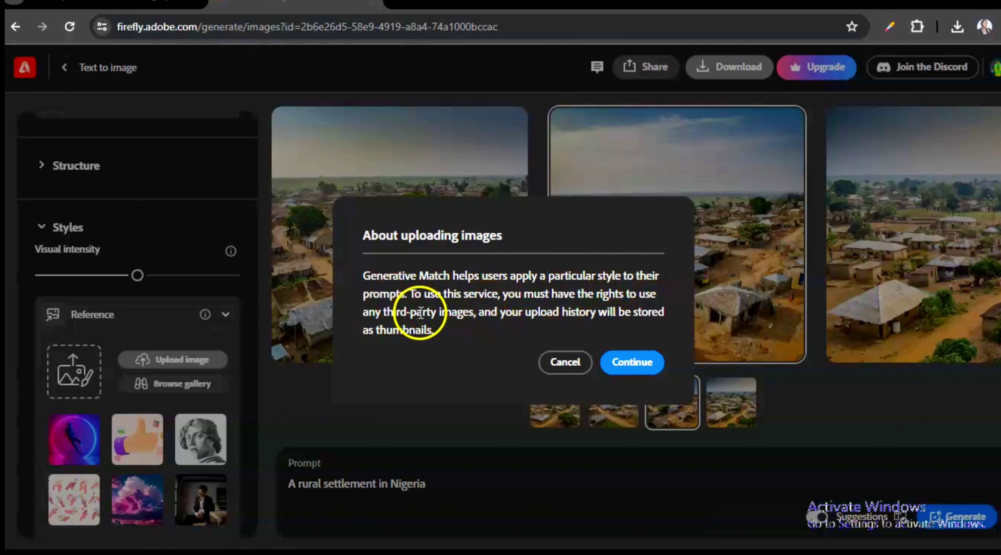
pyautogui.click(636, 363)
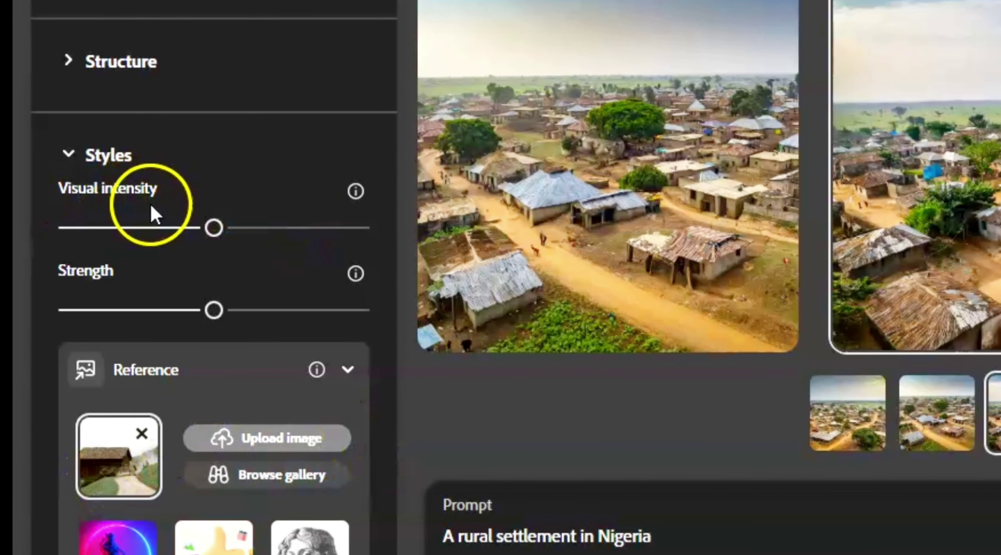
# Step: Raise the style's visual intensity and strength to their maximum and regenerate the images
pyautogui.moveTo(213, 228); pyautogui.dragTo(357, 228)
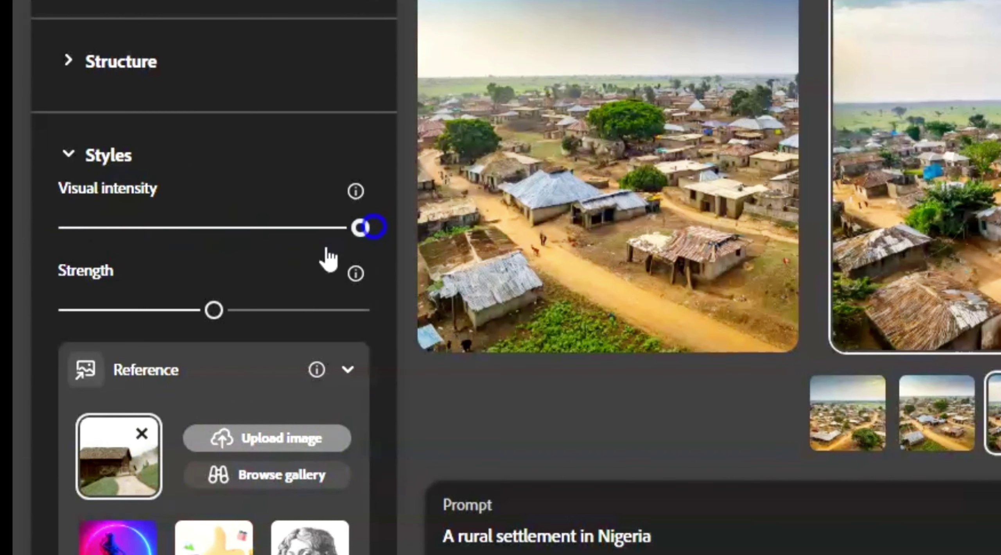
pyautogui.moveTo(214, 309); pyautogui.dragTo(394, 299)
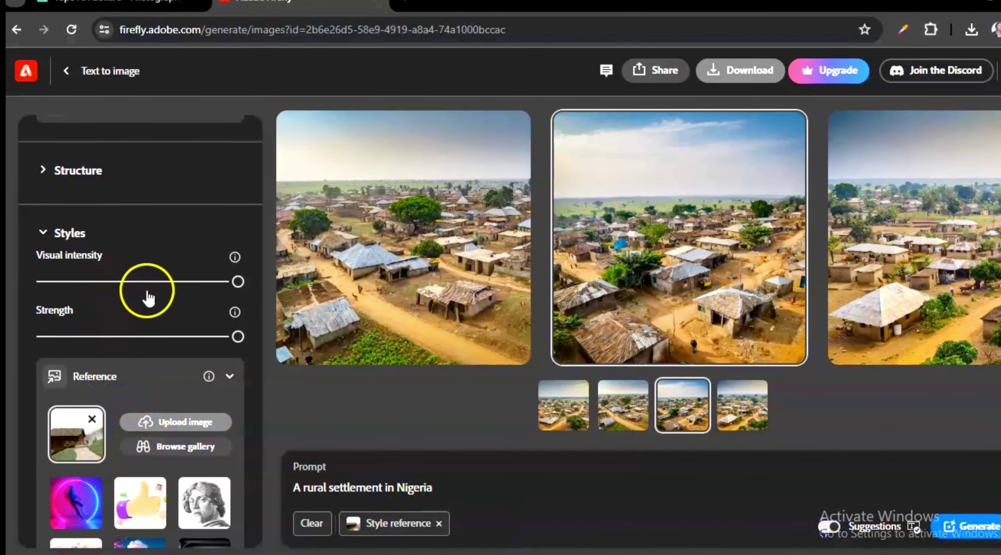
pyautogui.click(986, 533)
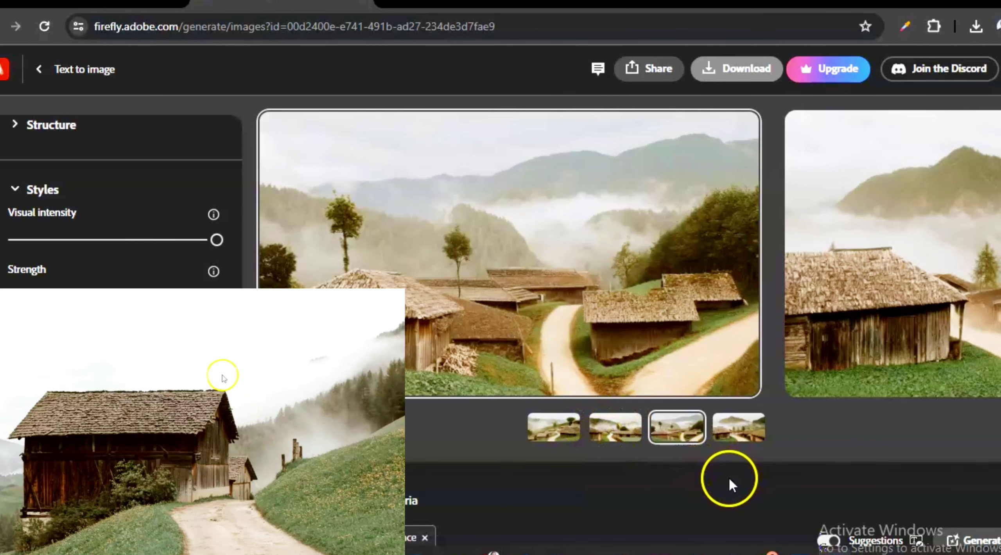
# Step: Examine the new widescreen village variations, comparing them with the cabin reference and paging through them enlarged
pyautogui.click(552, 430)
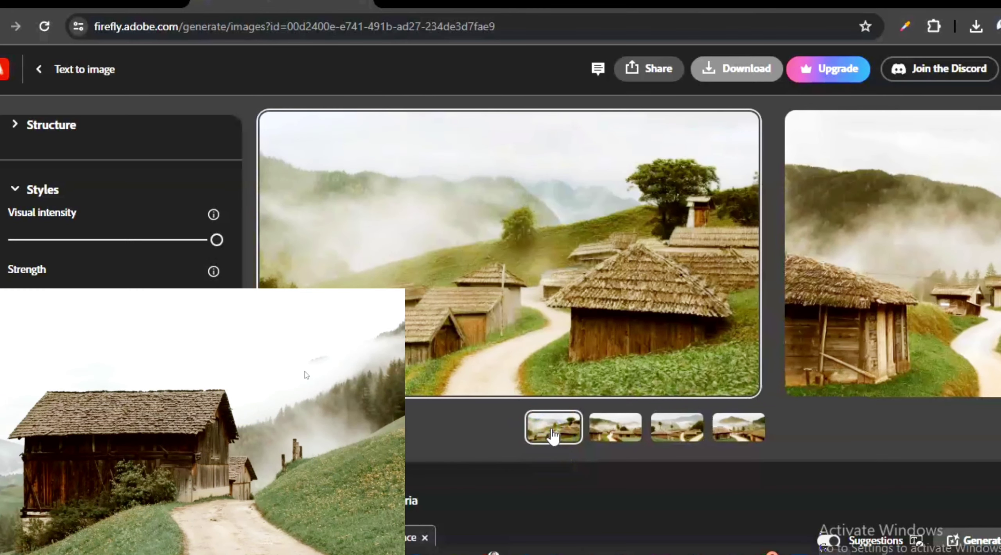
pyautogui.click(603, 426)
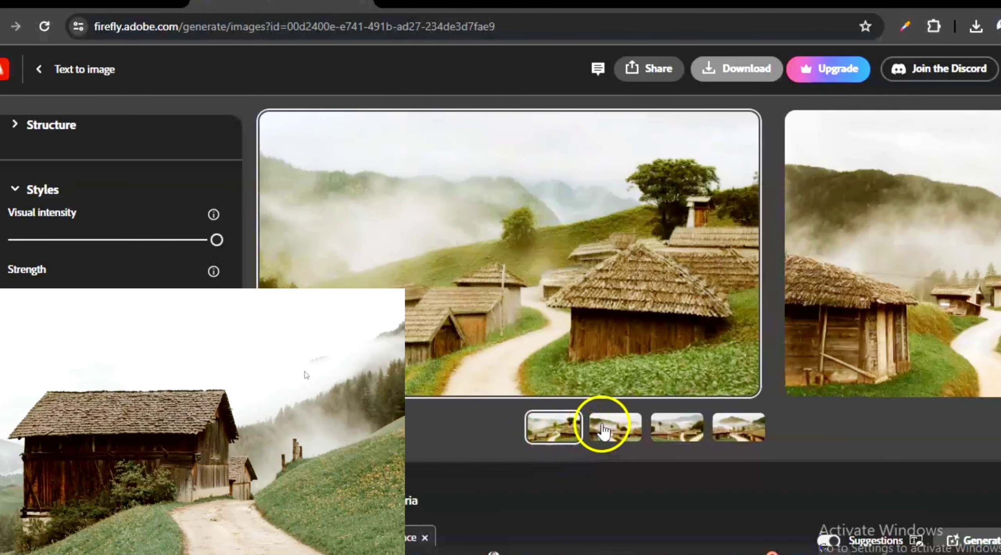
pyautogui.click(608, 293)
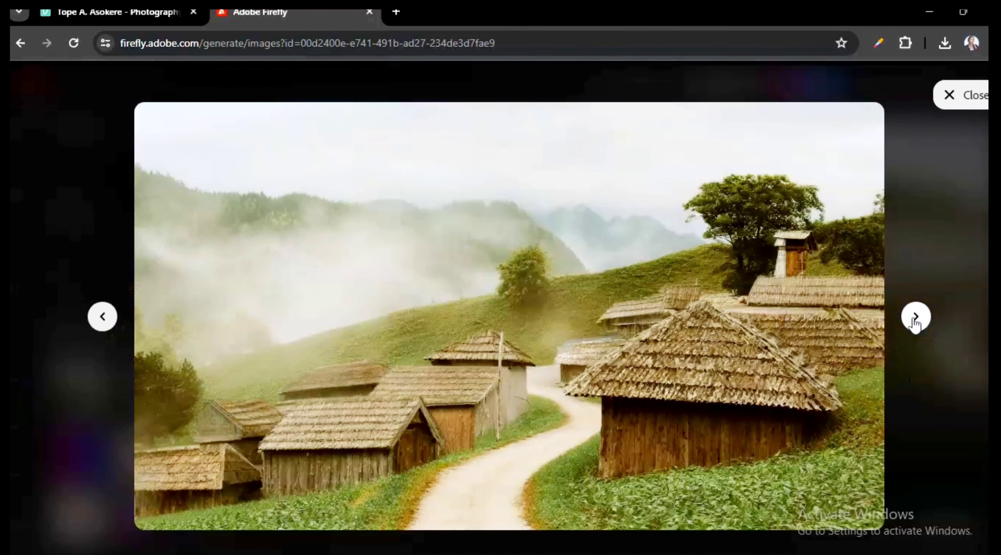
pyautogui.click(753, 441)
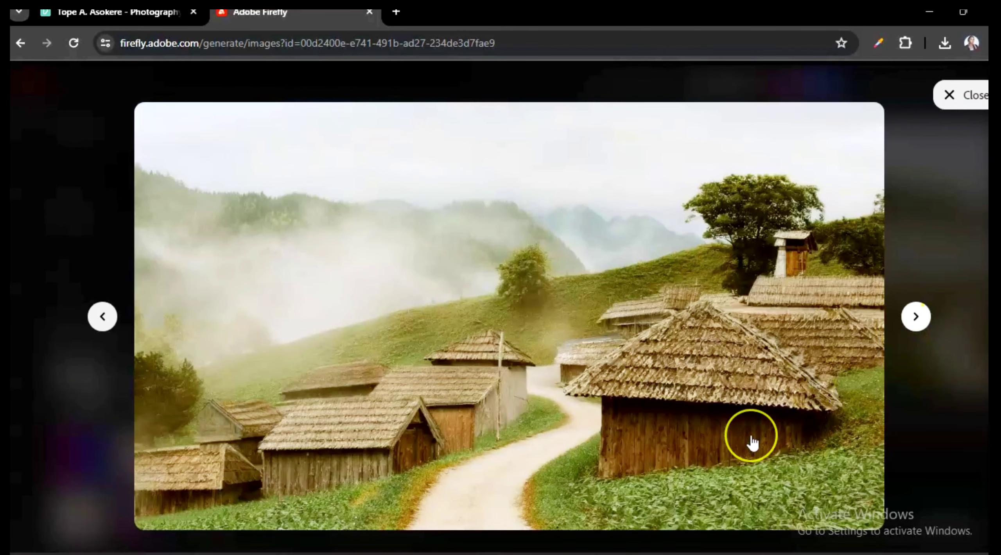
pyautogui.click(916, 317)
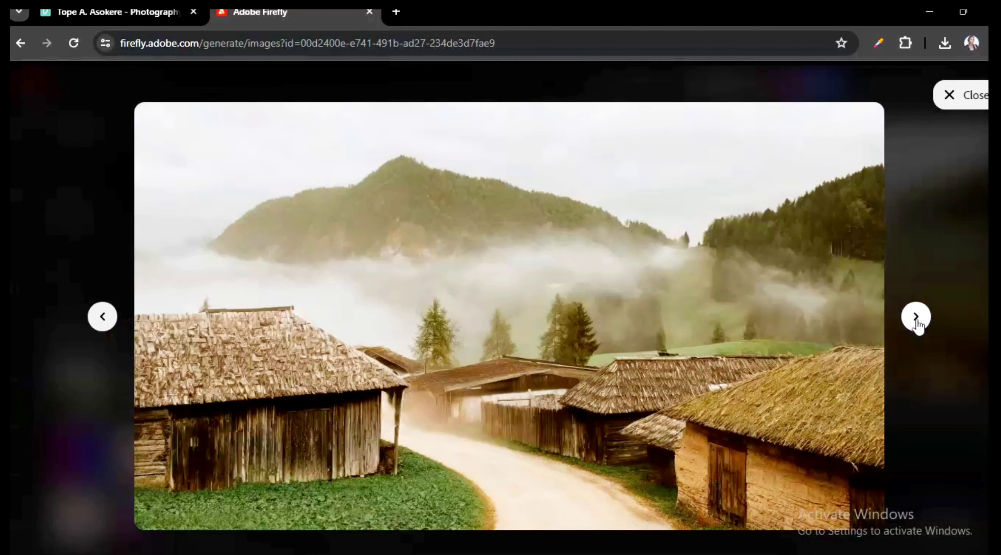
pyautogui.click(915, 318)
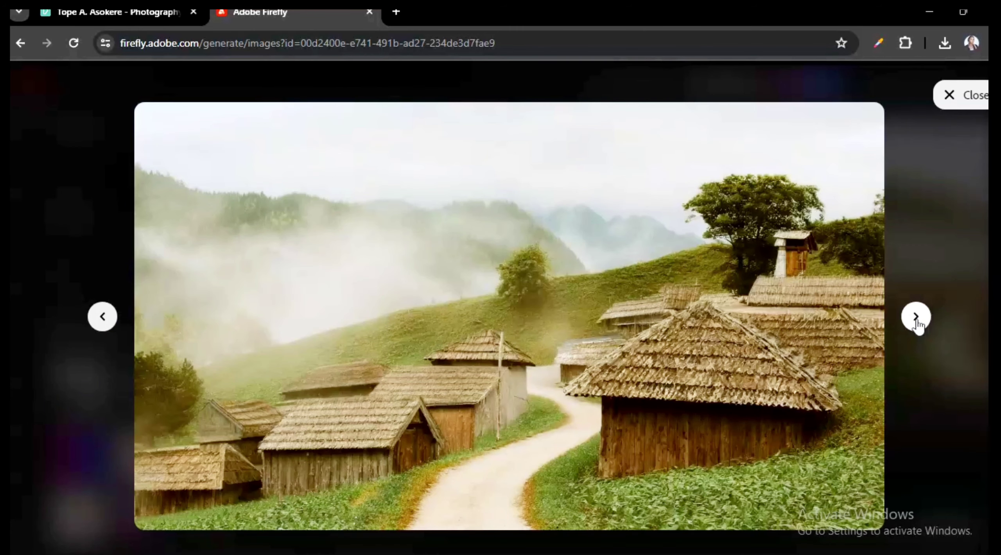
# Step: View the next enlarged village variation and return to the generation workspace
pyautogui.click(916, 318)
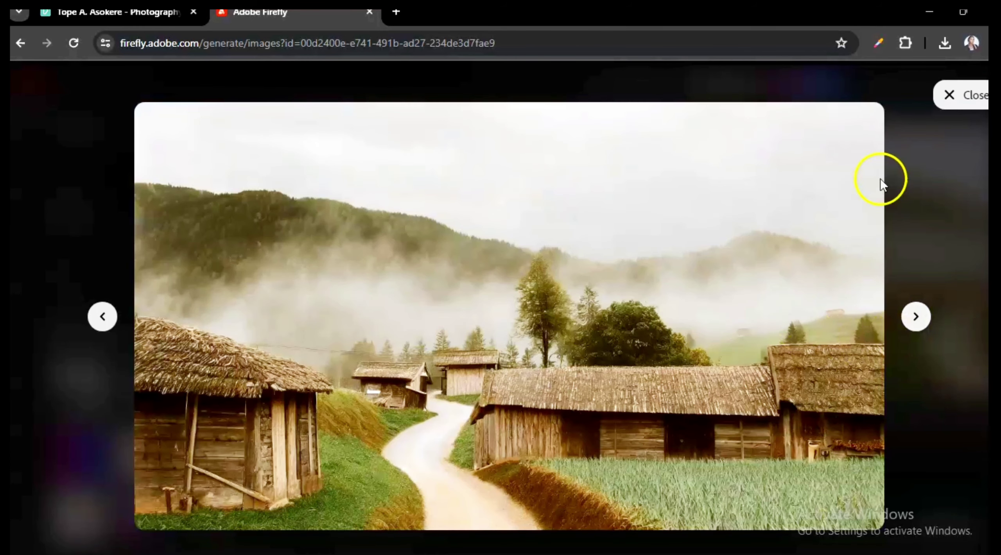
pyautogui.click(950, 97)
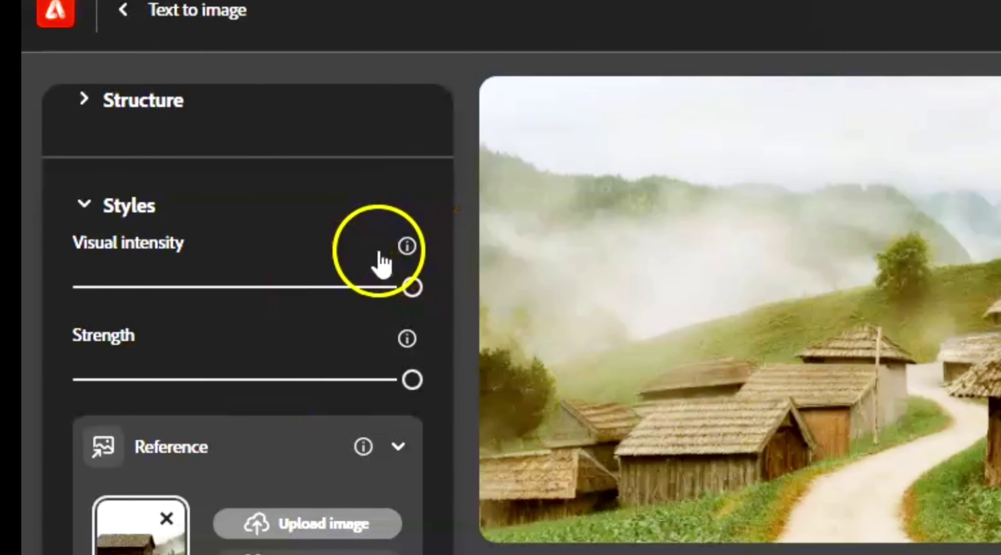
# Step: Upload the thatched hut photo ending in 4558580 from the PEXELS PIX folder as the structure reference and regenerate the images
pyautogui.click(84, 101)
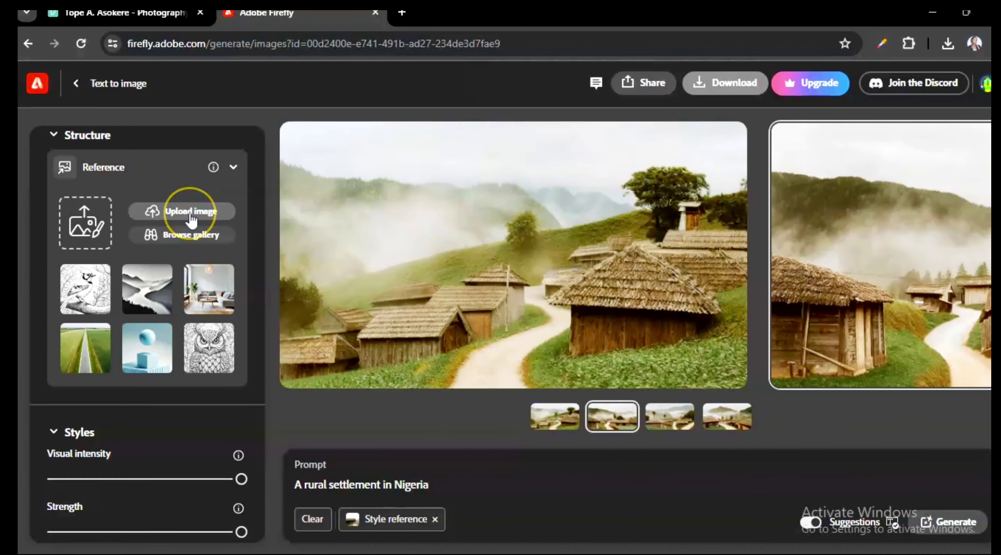
pyautogui.click(189, 214)
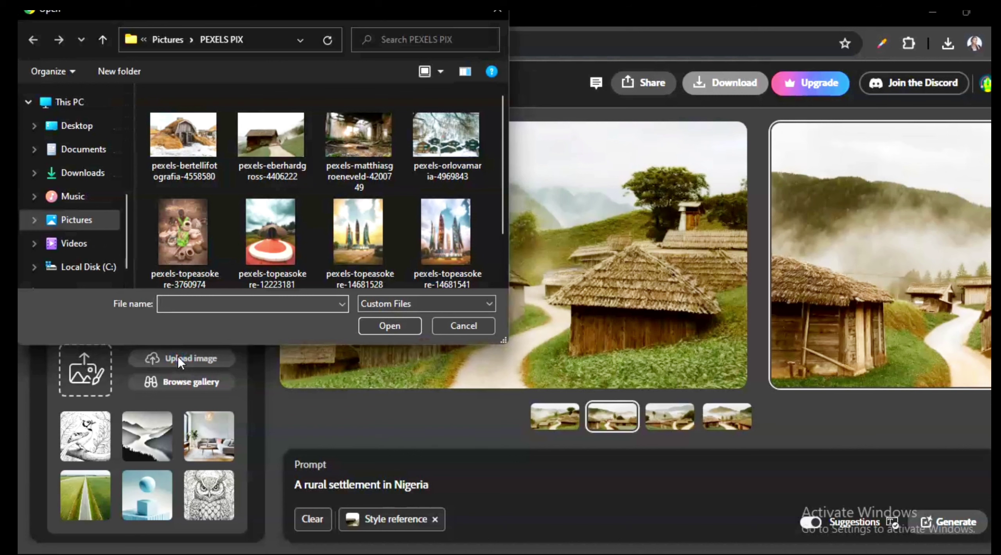
pyautogui.click(194, 139)
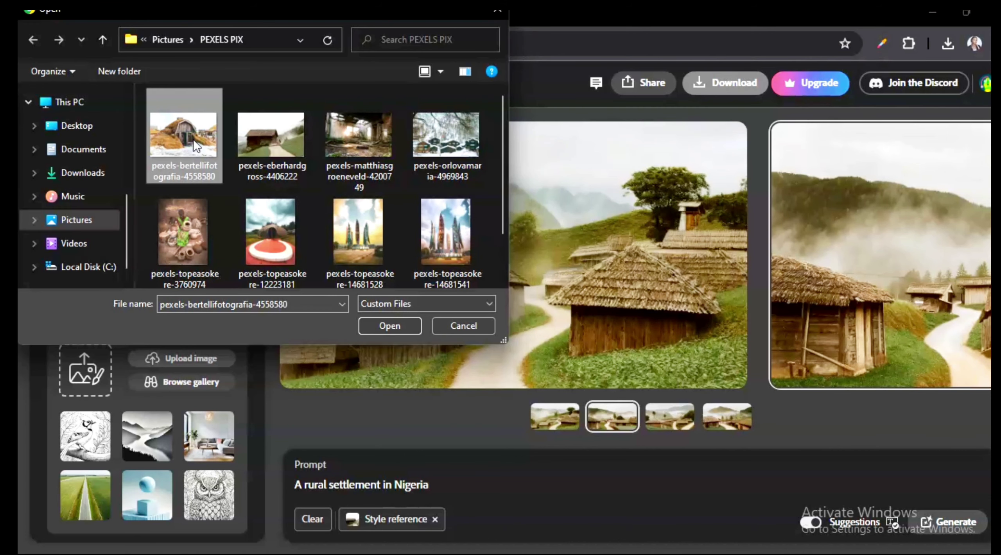
pyautogui.click(390, 325)
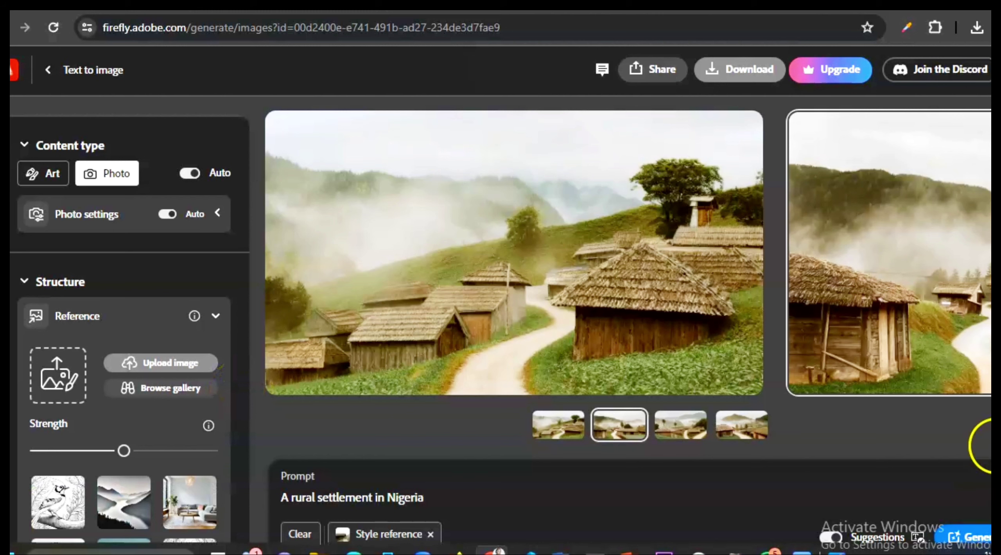
pyautogui.click(983, 536)
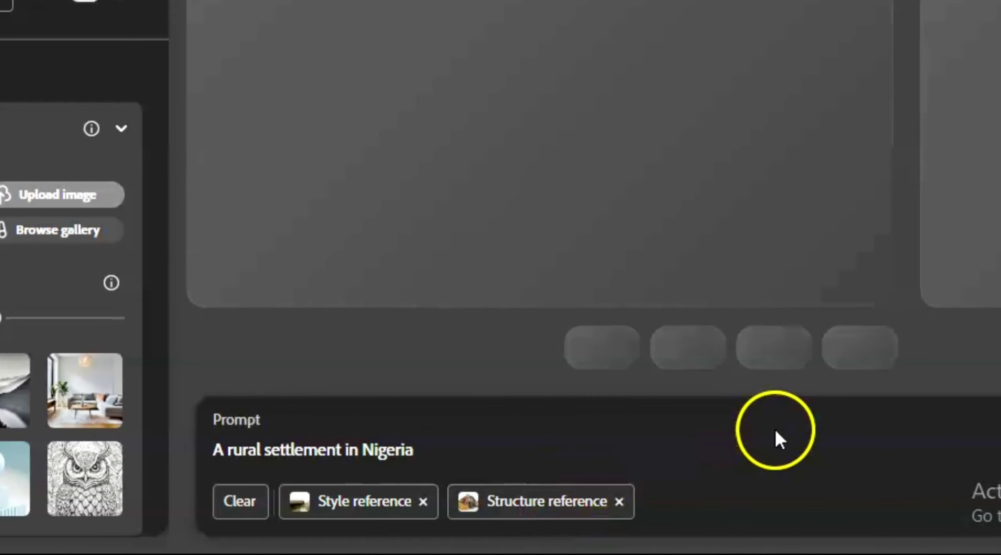
# Step: Check the applied style and structure references, examine all four new hut variations enlarged, and close the enlarged view
pyautogui.moveTo(558, 504)
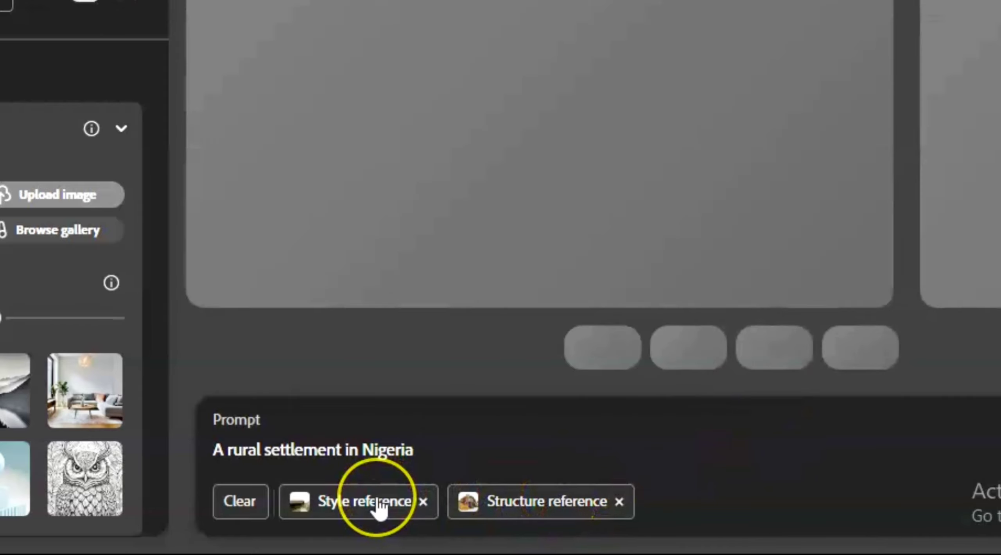
pyautogui.moveTo(380, 506)
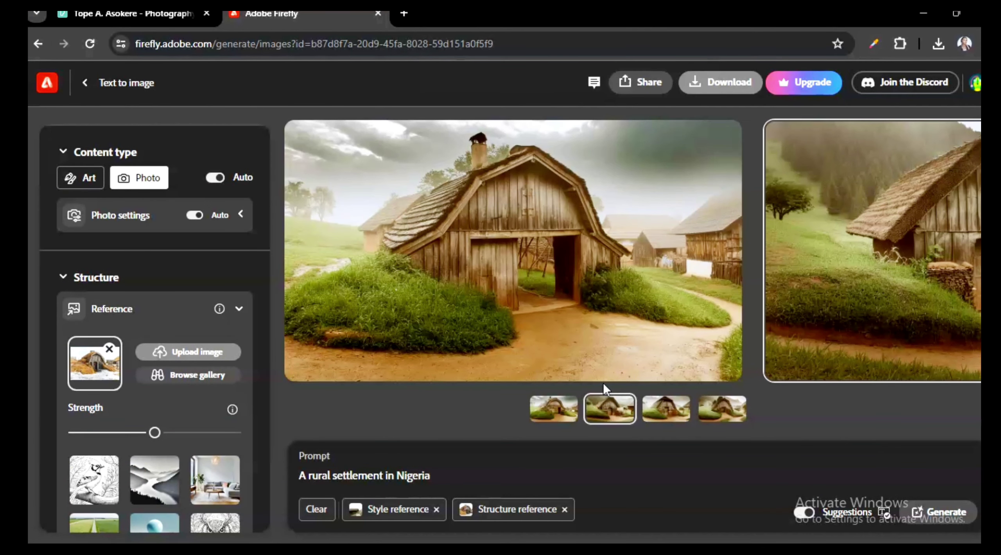
pyautogui.click(495, 201)
pyautogui.click(496, 201)
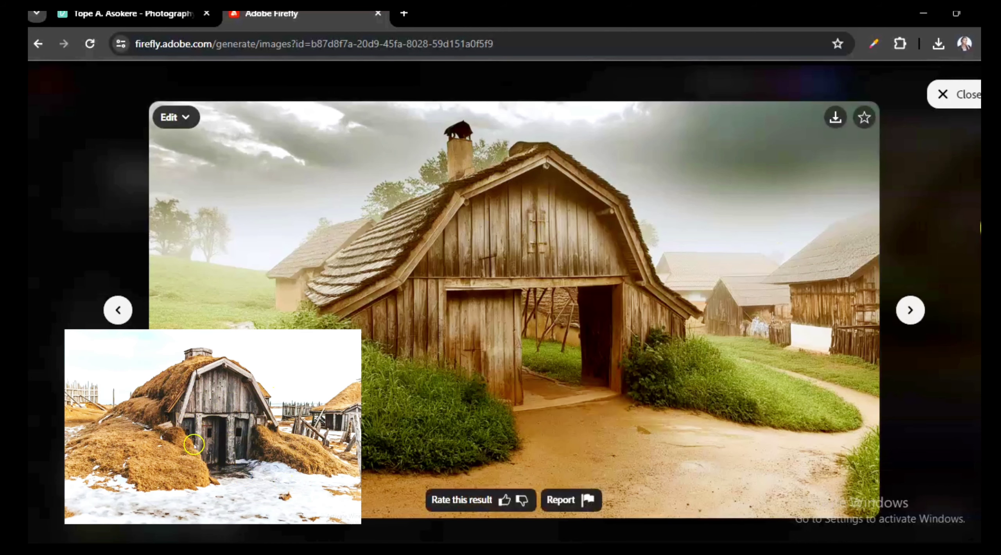
pyautogui.click(911, 311)
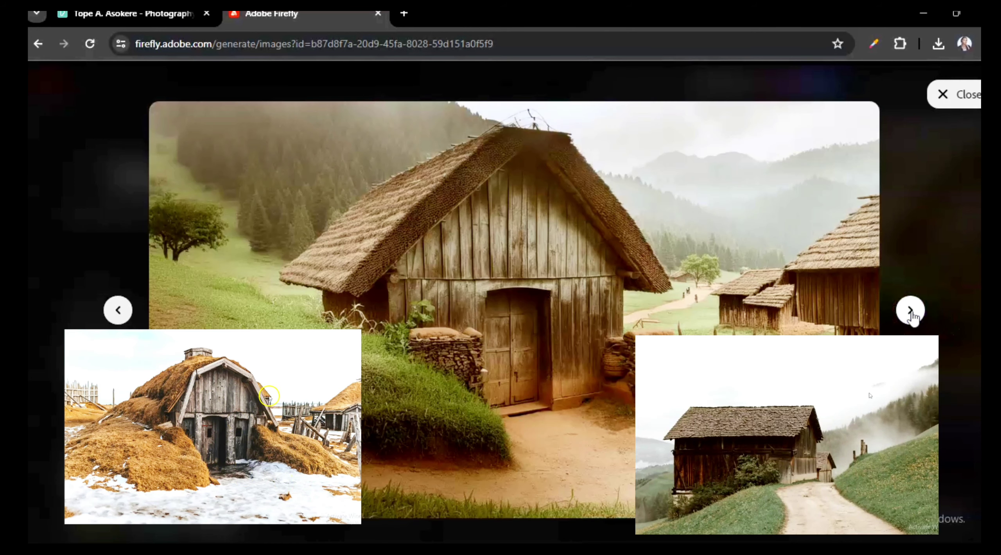
pyautogui.click(911, 311)
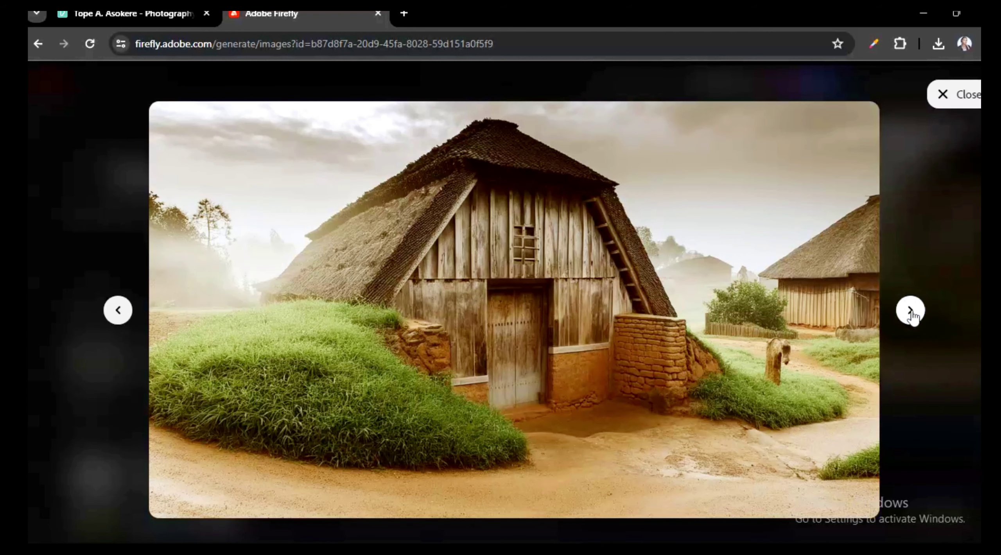
pyautogui.click(911, 311)
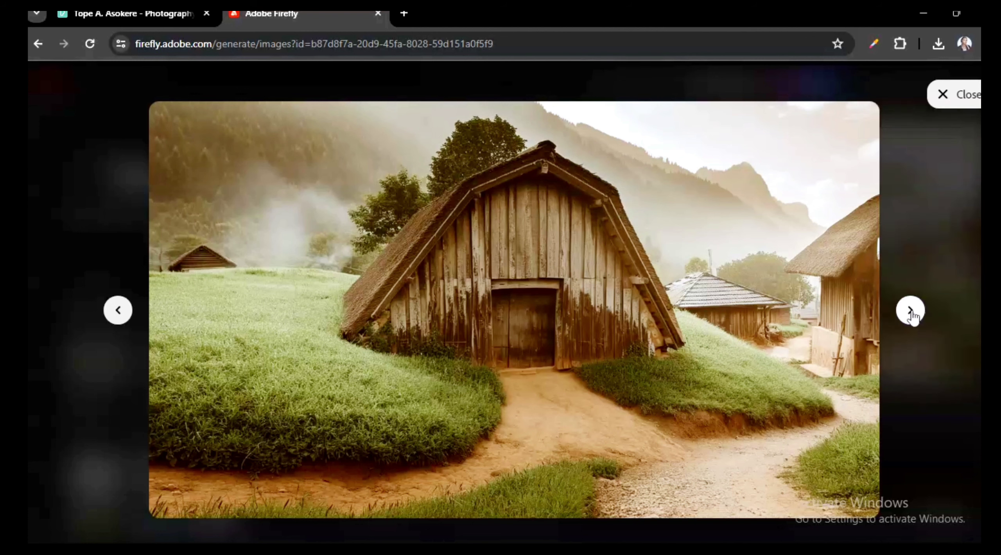
pyautogui.click(943, 95)
pyautogui.moveTo(595, 340)
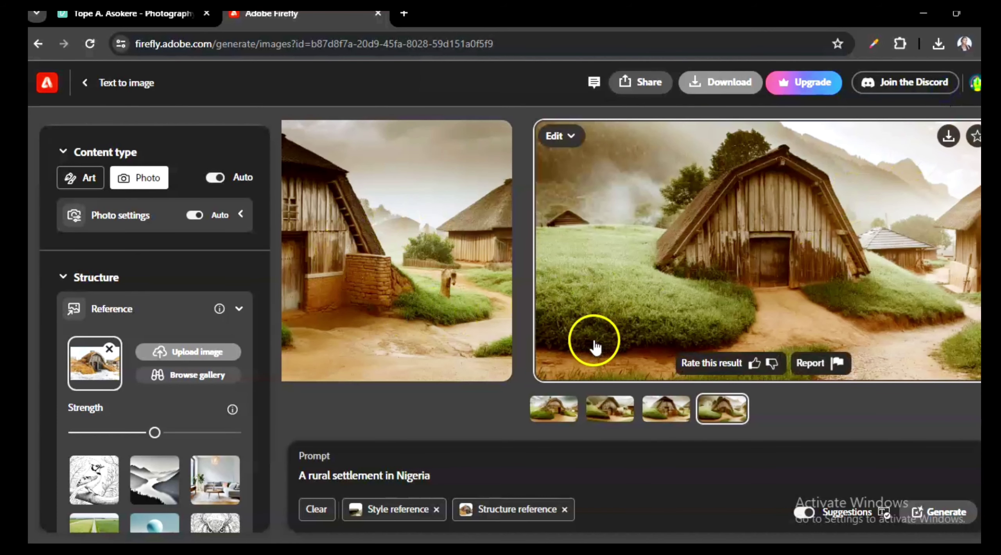